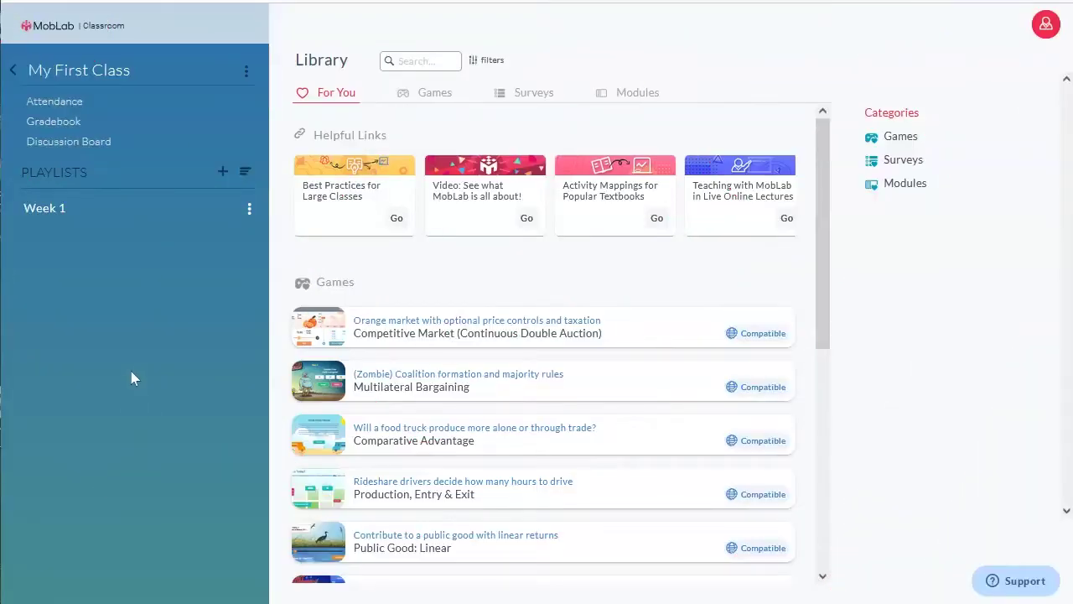
# Step: Drag Prisoner's Dilemma (Matrix) from the Games library into Week 1 and open its settings
pyautogui.click(424, 94)
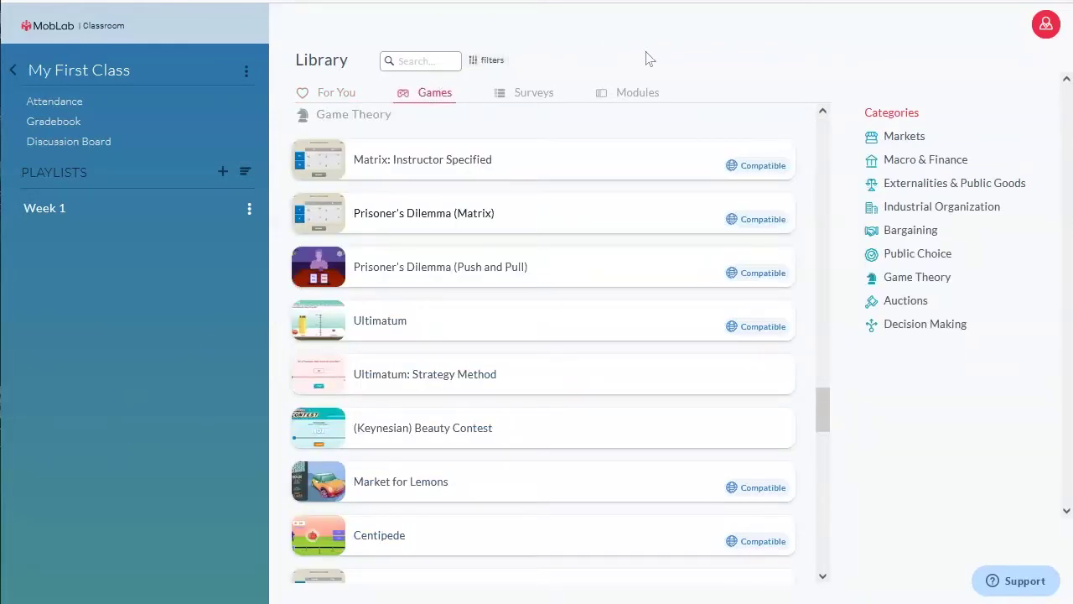
pyautogui.moveTo(482, 213)
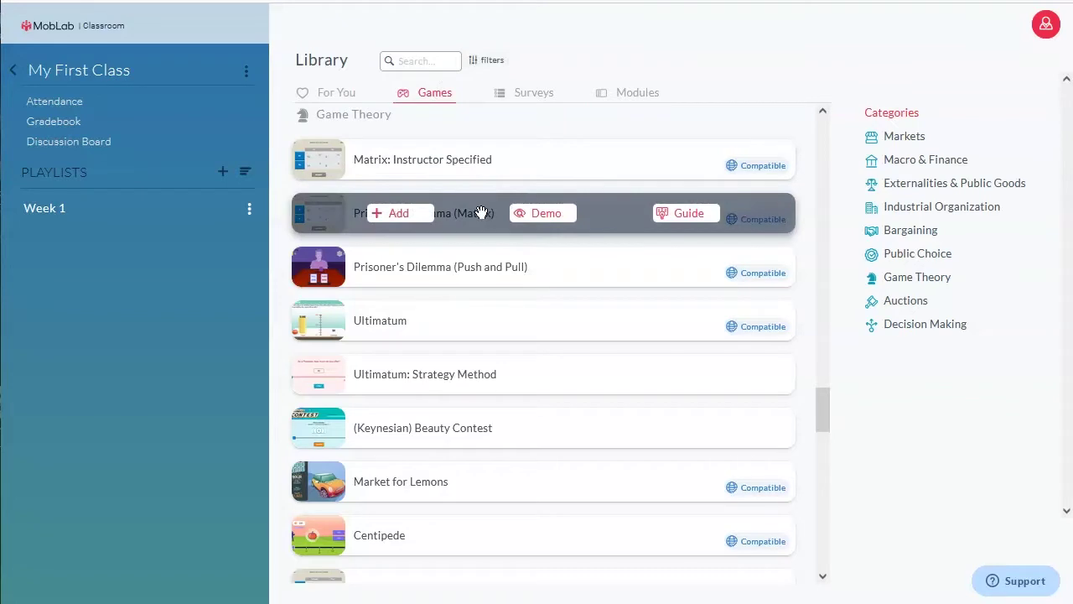
pyautogui.moveTo(482, 213); pyautogui.dragTo(88, 210)
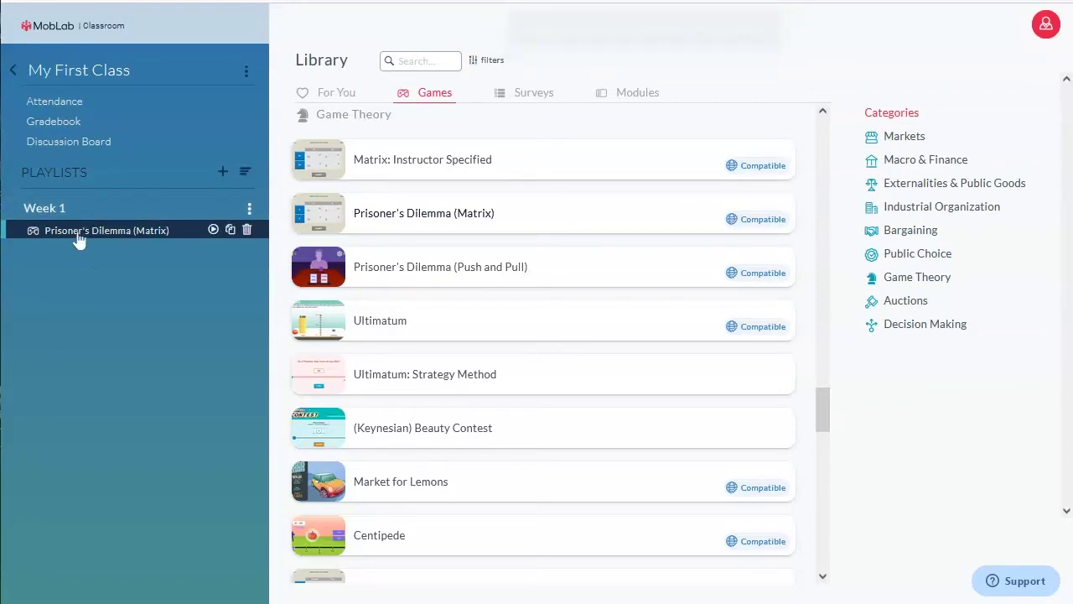
pyautogui.click(78, 232)
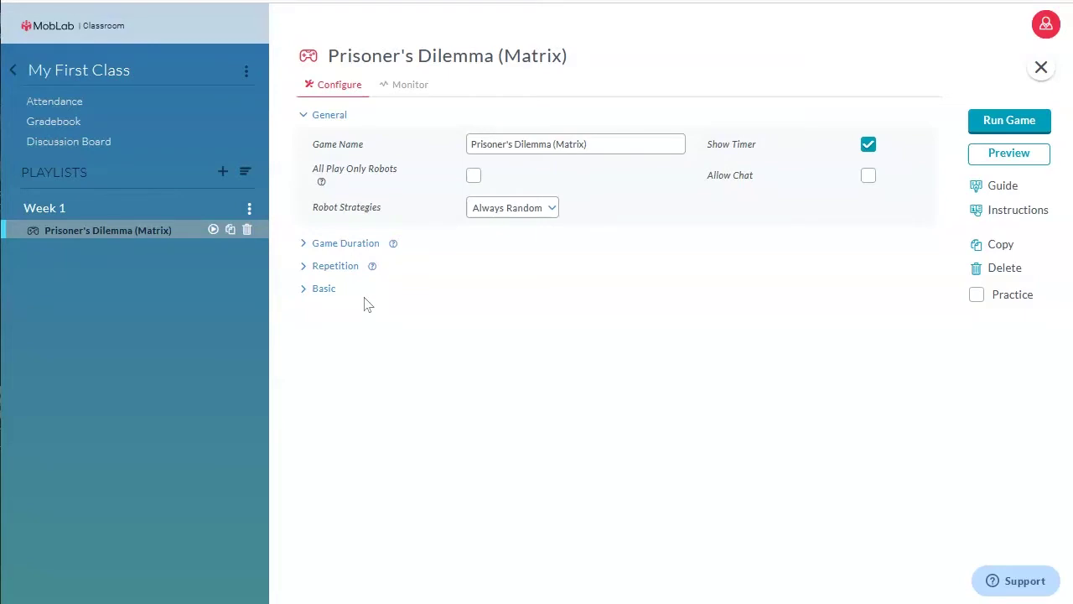
# Step: Check the Repetition, Basic payoff matrix and student instructions, then run Week 1 for the class
pyautogui.click(341, 270)
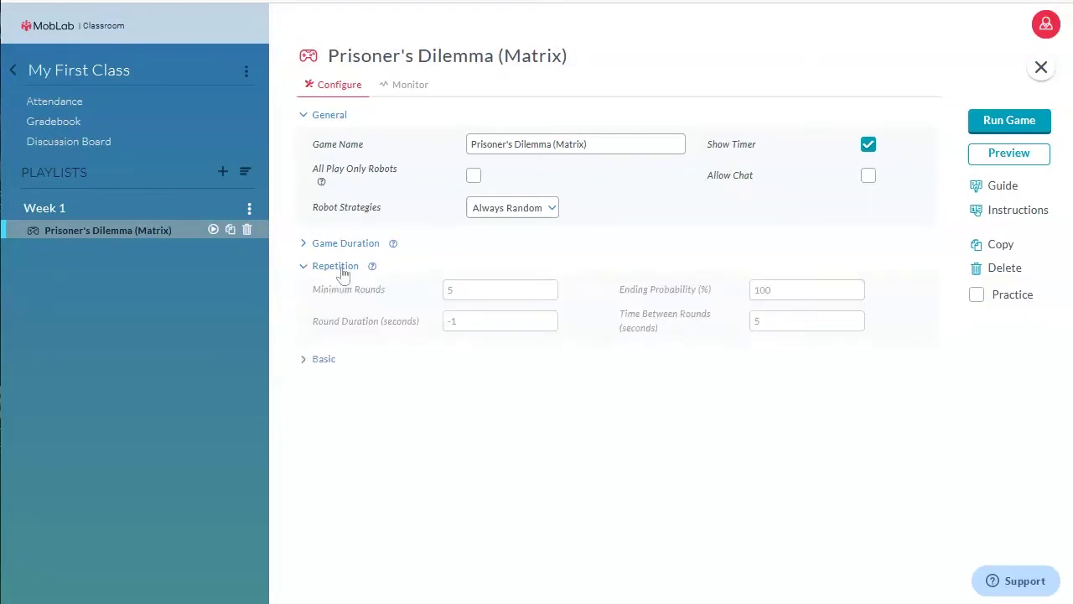
pyautogui.click(324, 362)
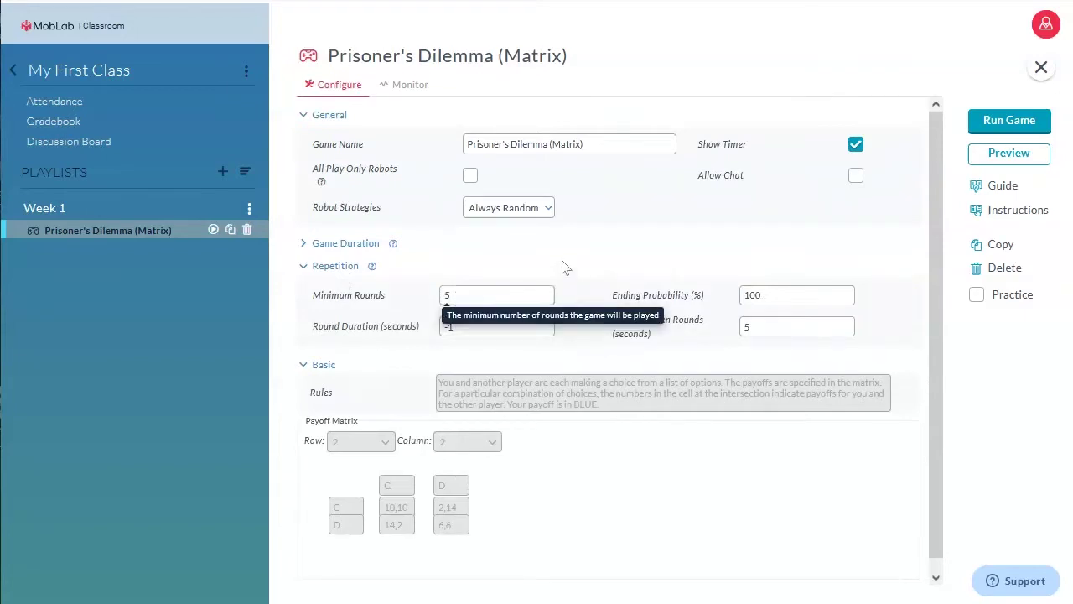
pyautogui.click(1028, 217)
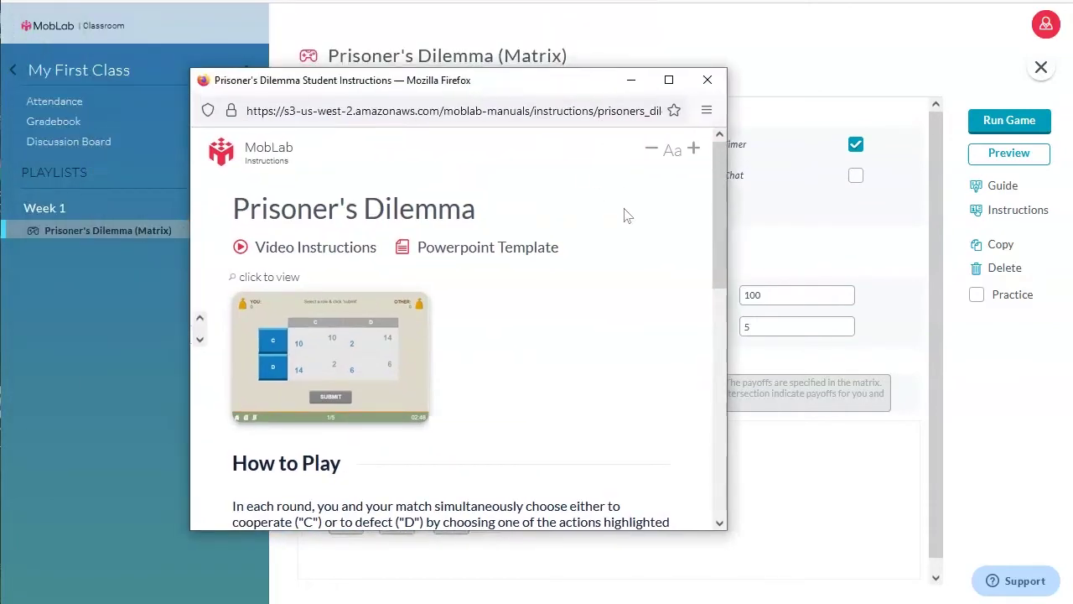
pyautogui.moveTo(718, 191); pyautogui.dragTo(707, 90)
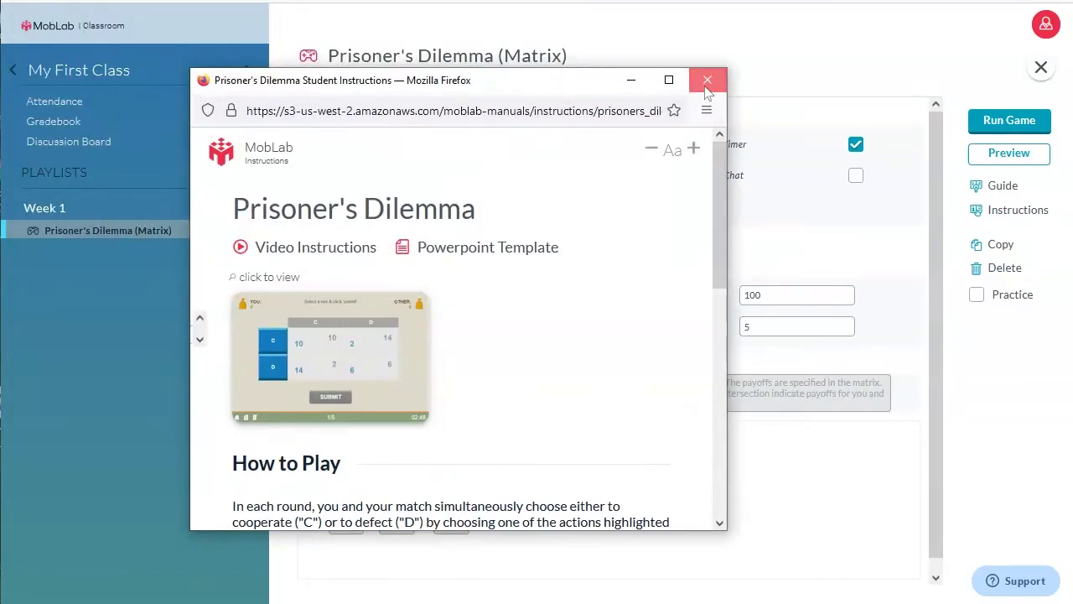
pyautogui.click(707, 81)
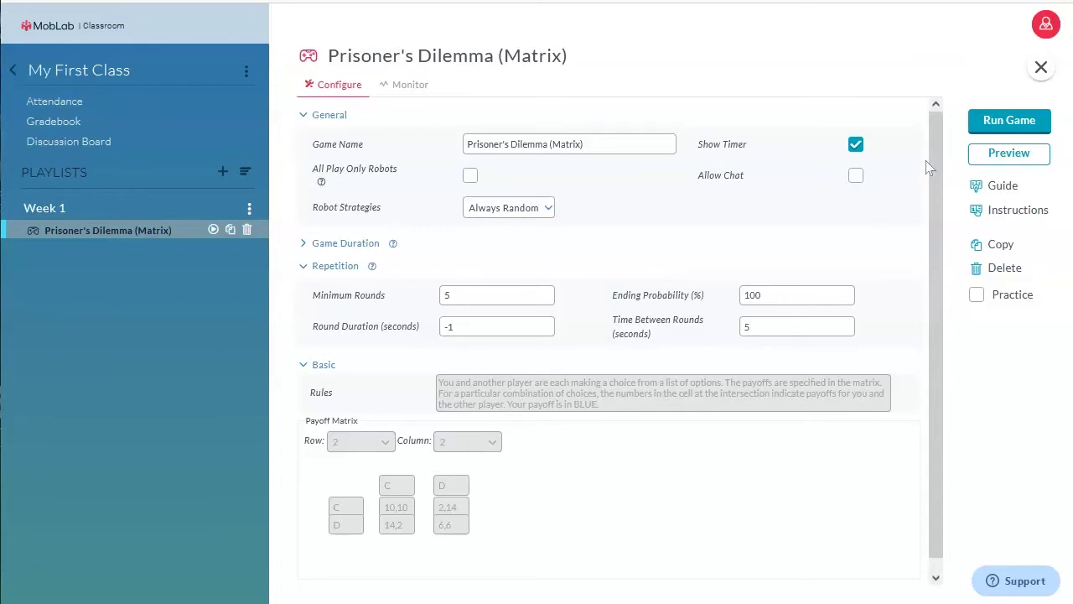
pyautogui.click(1011, 123)
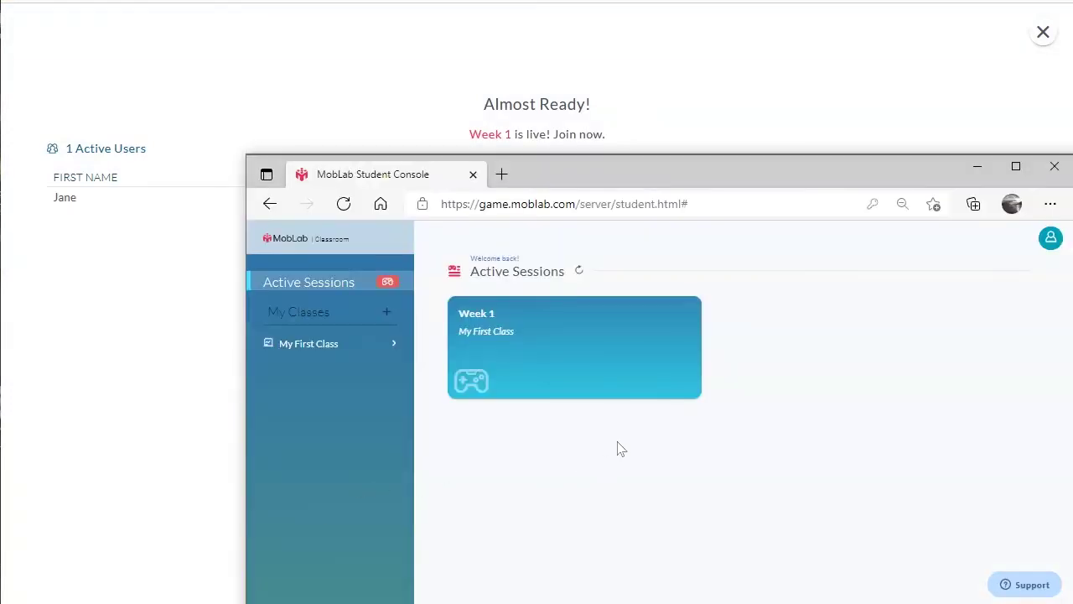
# Step: Join the Week 1 session as the student, then begin the game from the Almost Ready roster
pyautogui.click(575, 351)
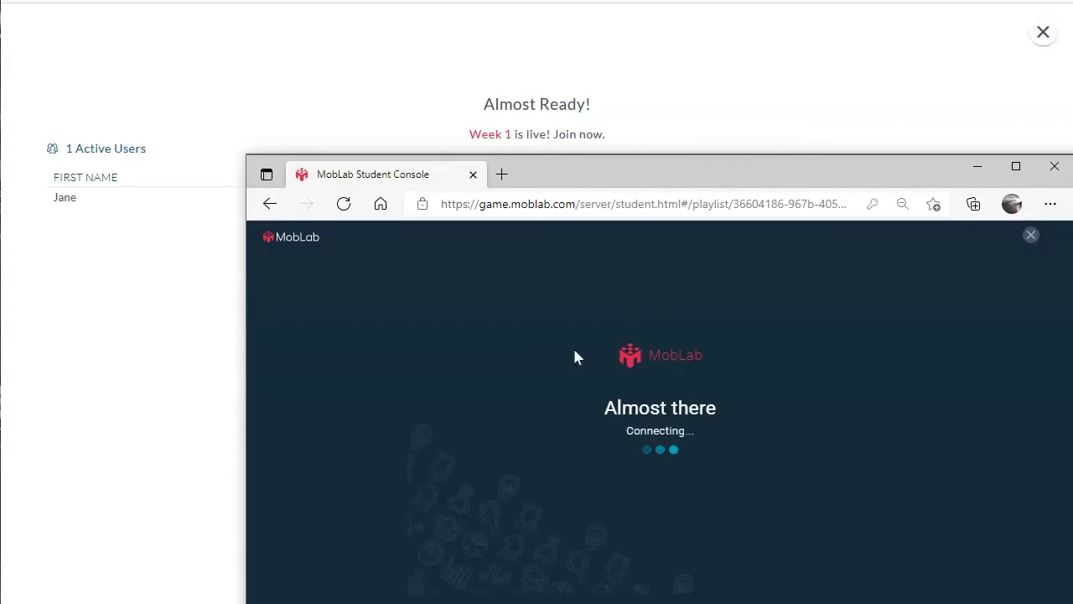
pyautogui.click(136, 307)
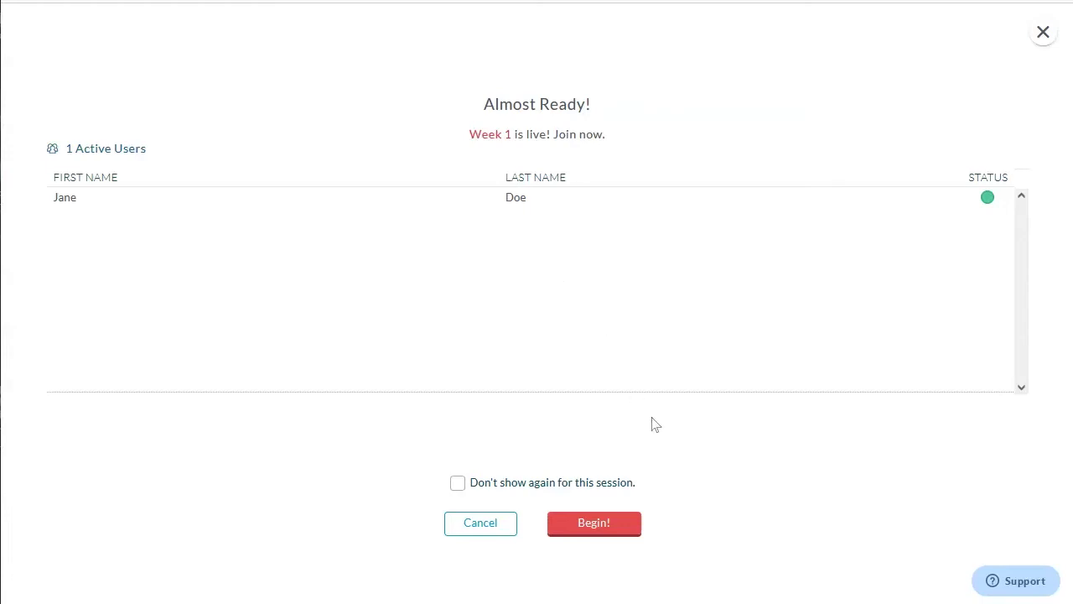
pyautogui.click(600, 522)
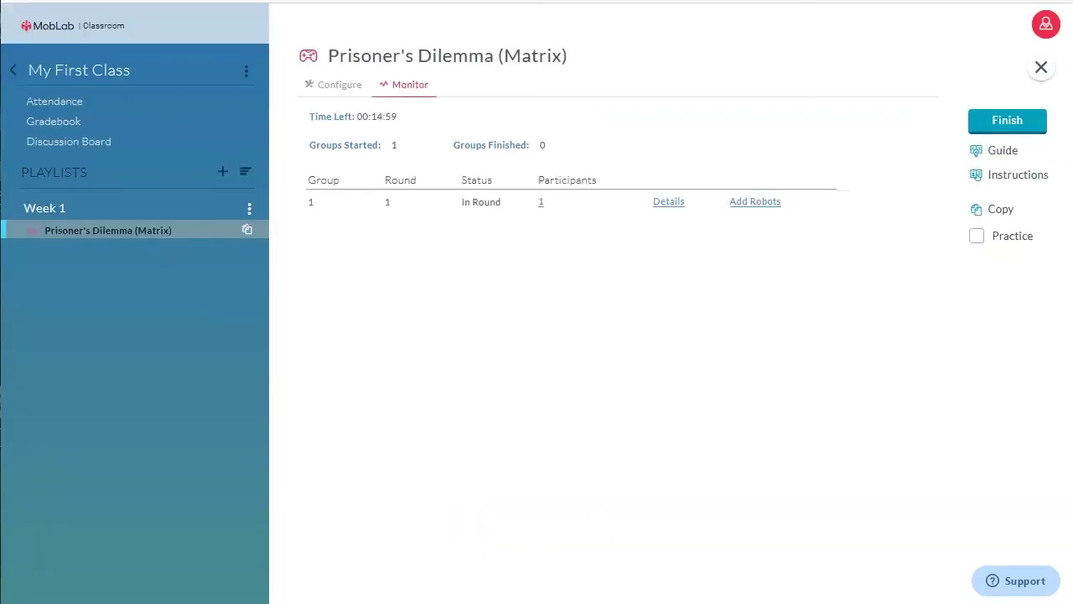
# Step: As the student, submit the cooperate choice (row C) for round 1
pyautogui.hotkey('alt', 'Tab')
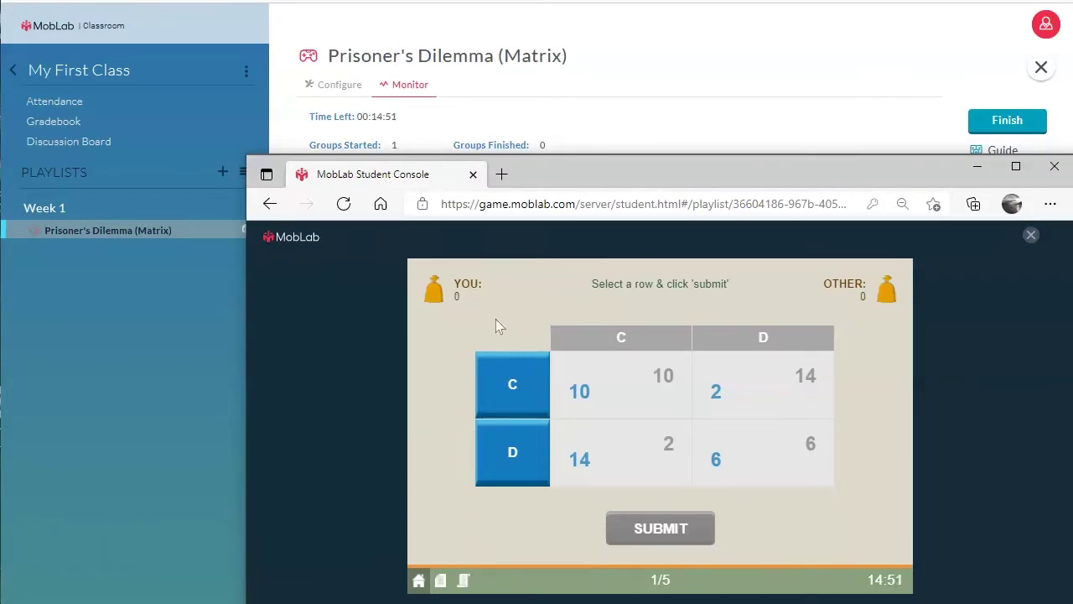
pyautogui.click(512, 377)
pyautogui.click(648, 532)
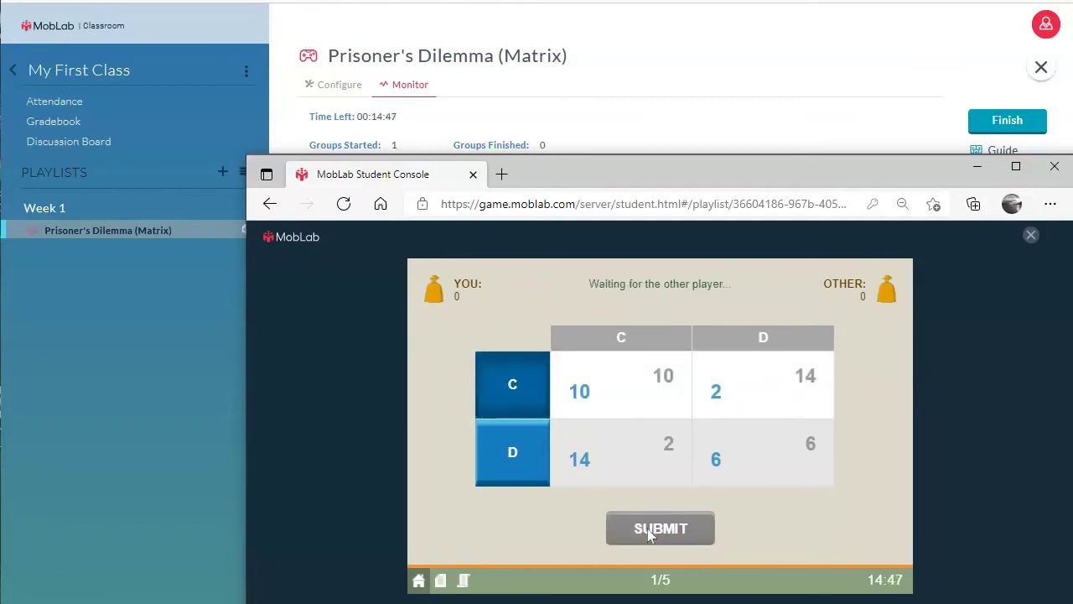
# Step: Back on the Monitor page, add a robot partner to group 1
pyautogui.click(119, 331)
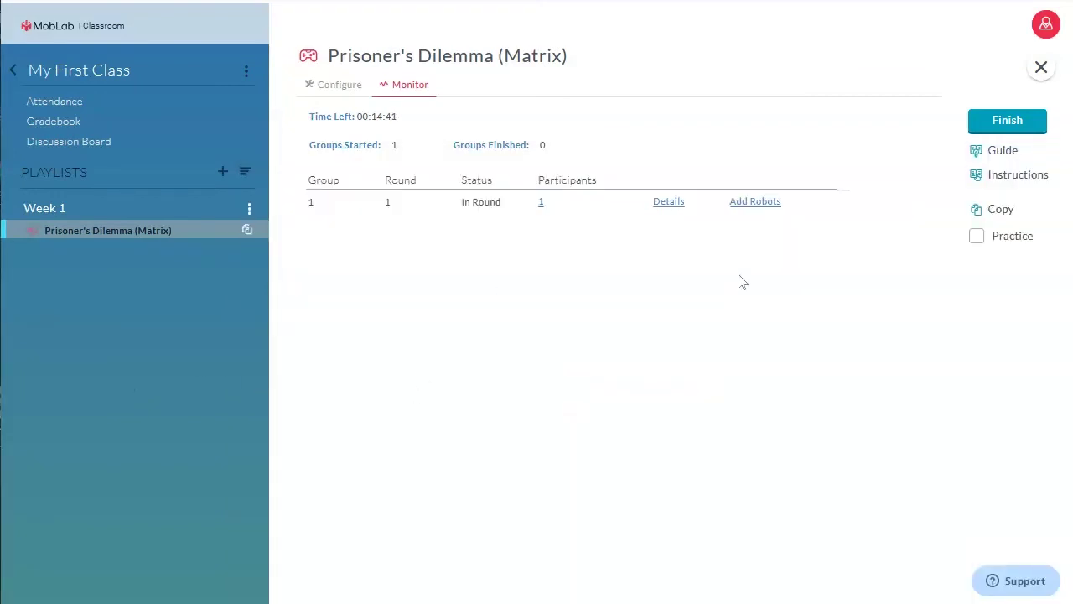
pyautogui.click(747, 212)
pyautogui.click(758, 211)
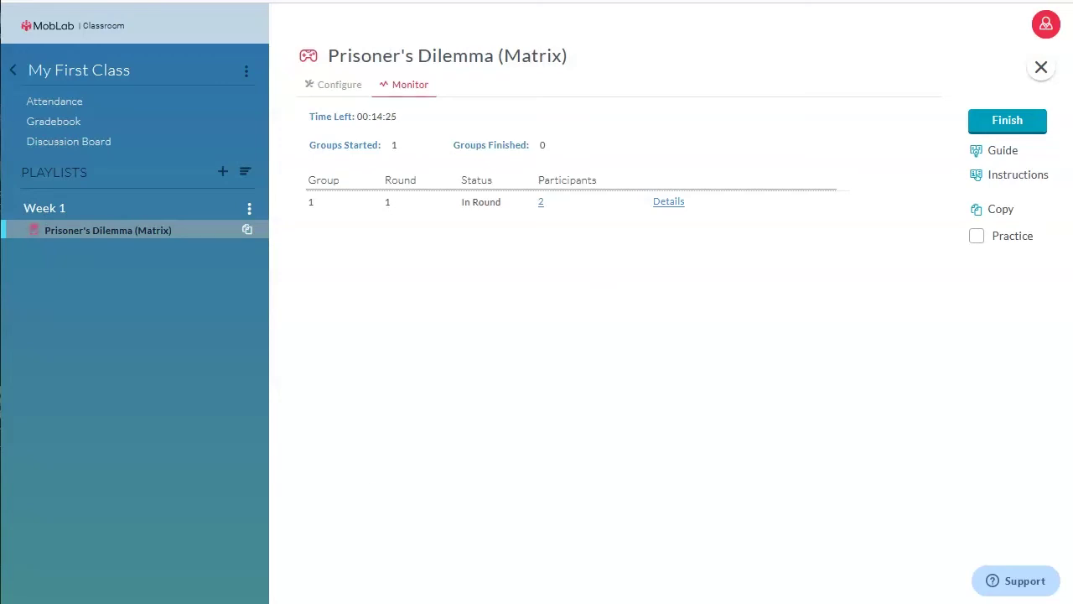
# Step: Submit cooperate (row C) in rounds 2 through 5, then close the student console
pyautogui.hotkey('alt', 'Tab')
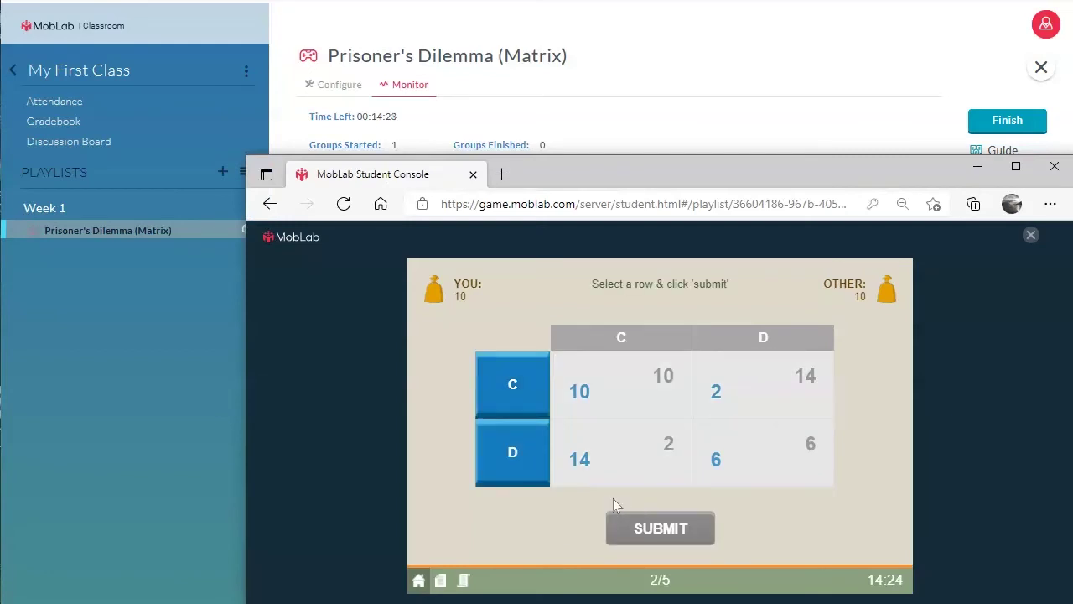
pyautogui.click(518, 394)
pyautogui.click(611, 515)
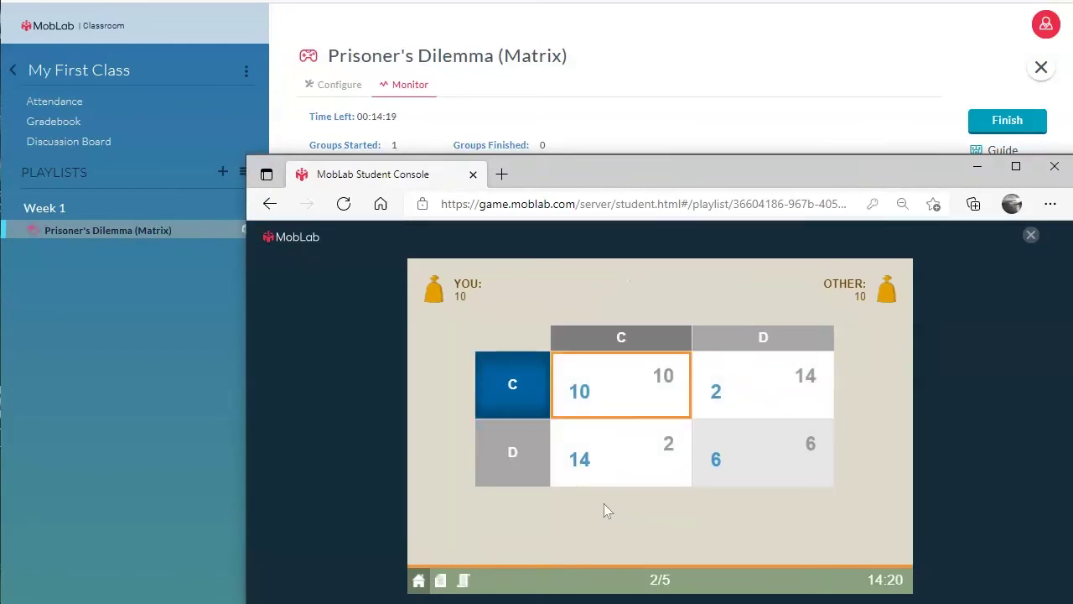
pyautogui.click(519, 384)
pyautogui.click(668, 526)
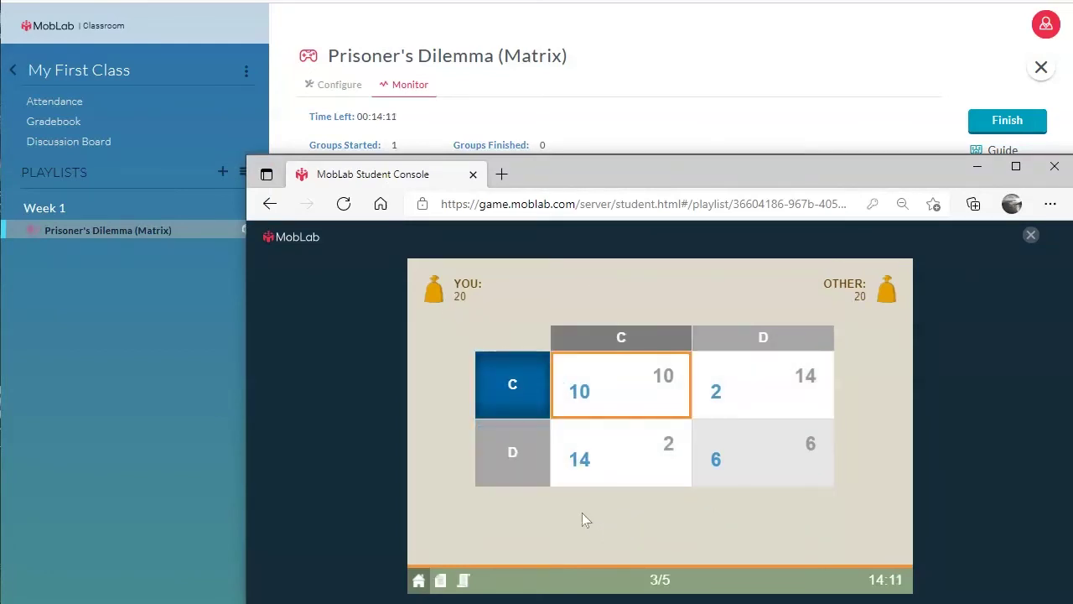
pyautogui.click(525, 408)
pyautogui.click(639, 514)
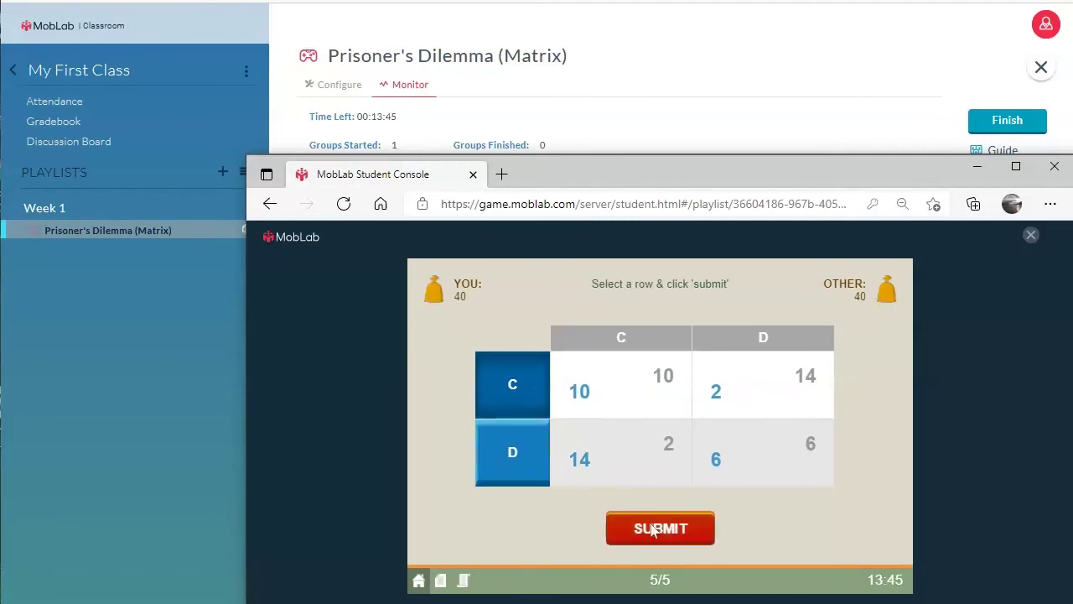
pyautogui.click(694, 518)
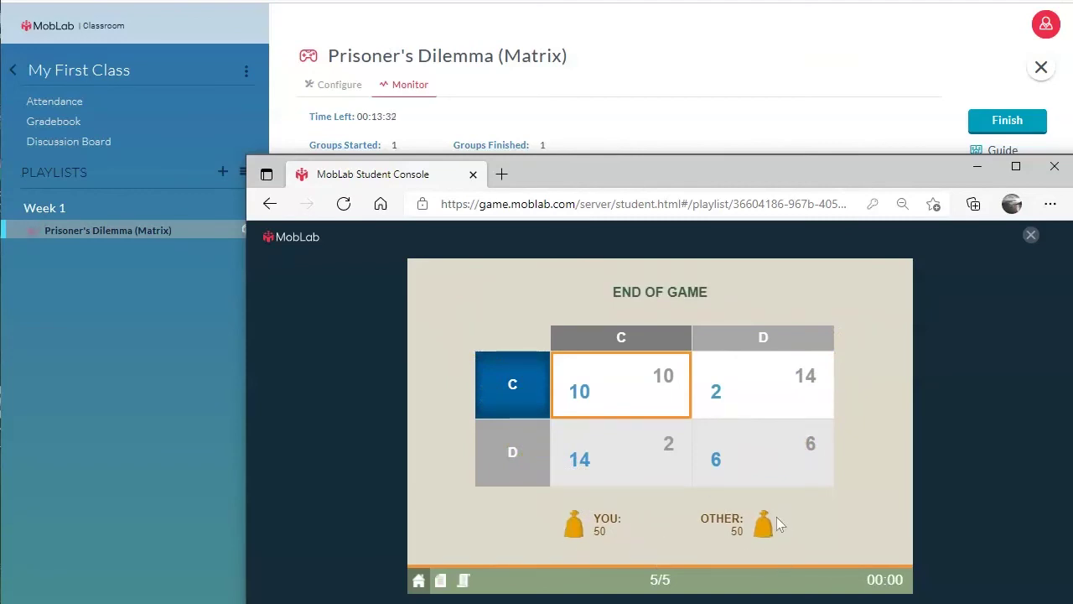
pyautogui.click(160, 351)
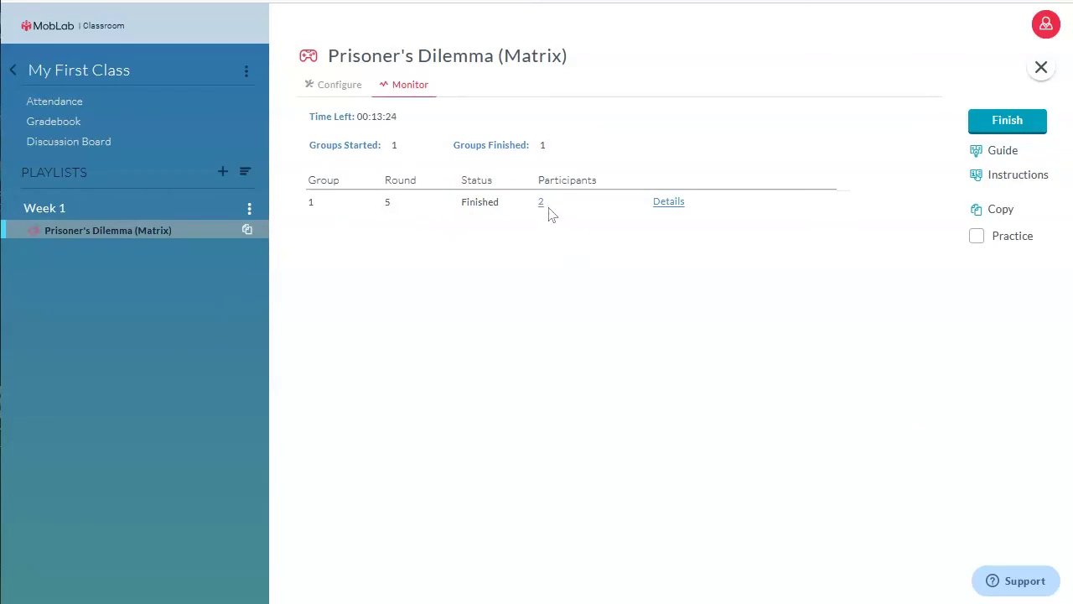
# Step: View group 1's two participants in the player list popup, then close it
pyautogui.click(541, 206)
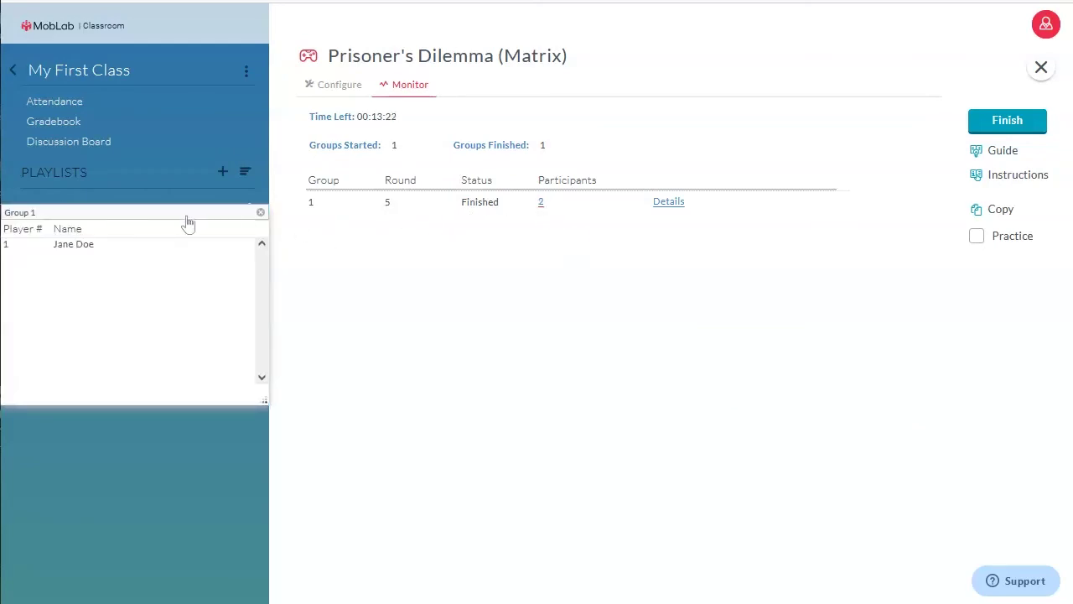
pyautogui.moveTo(187, 220); pyautogui.dragTo(693, 290)
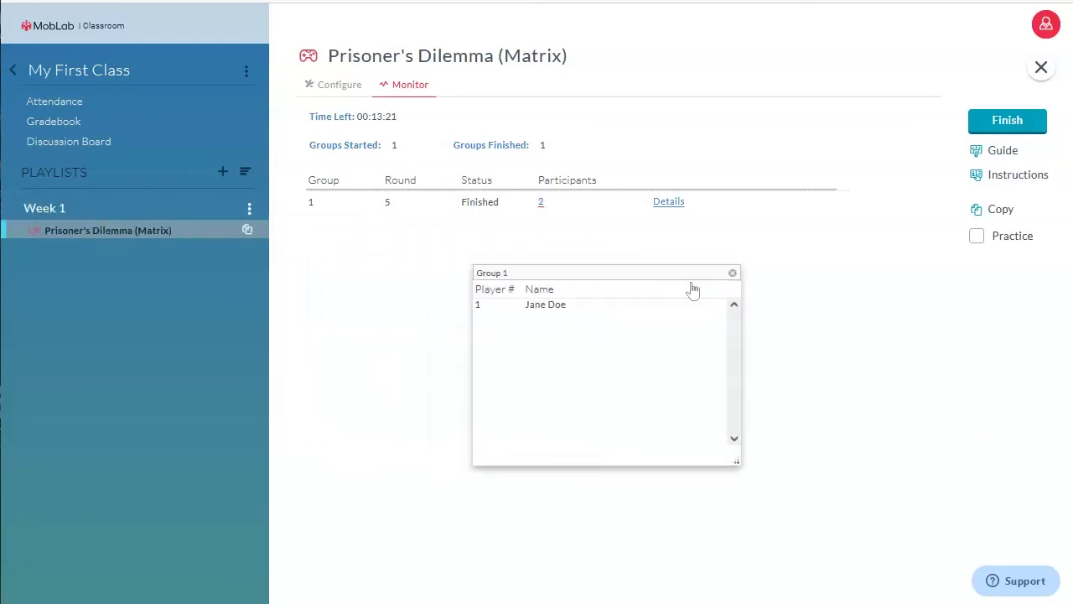
pyautogui.click(733, 275)
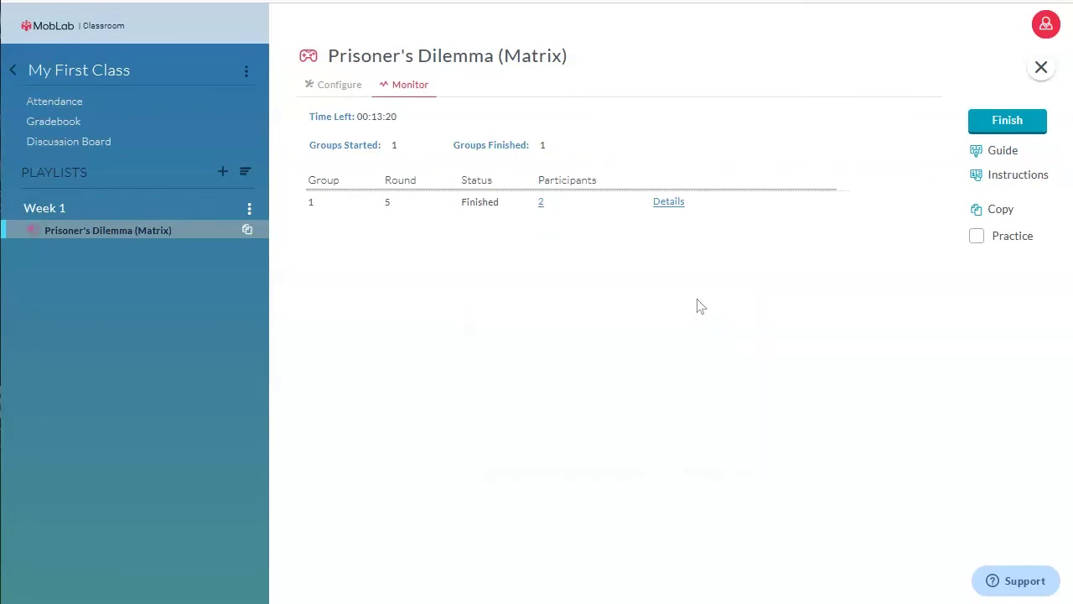
# Step: End the session and check the Outcomes Per Round chart in the results summary
pyautogui.click(1007, 123)
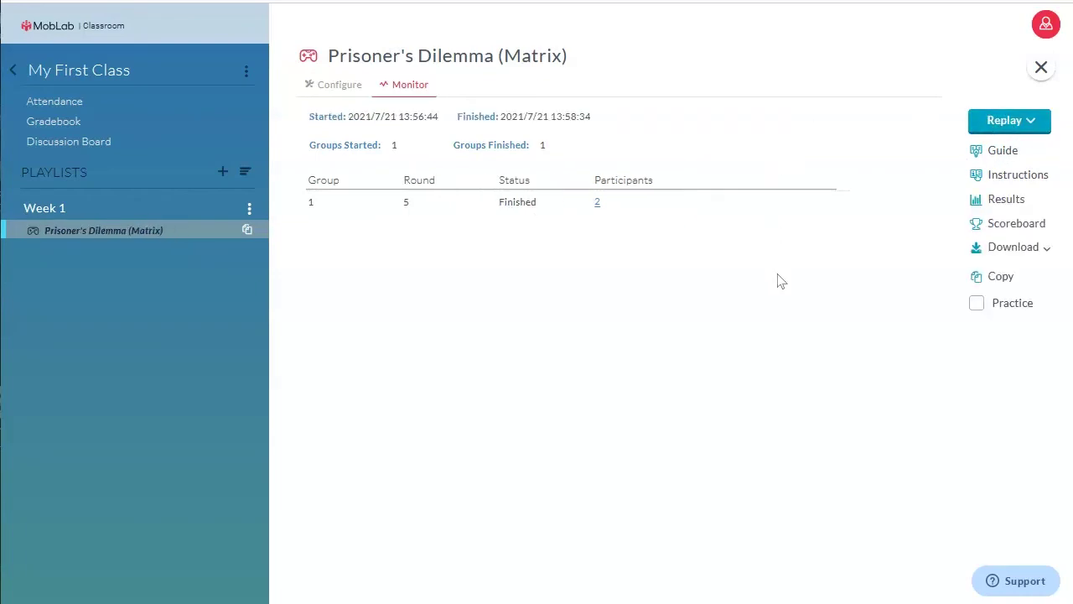
pyautogui.click(1007, 199)
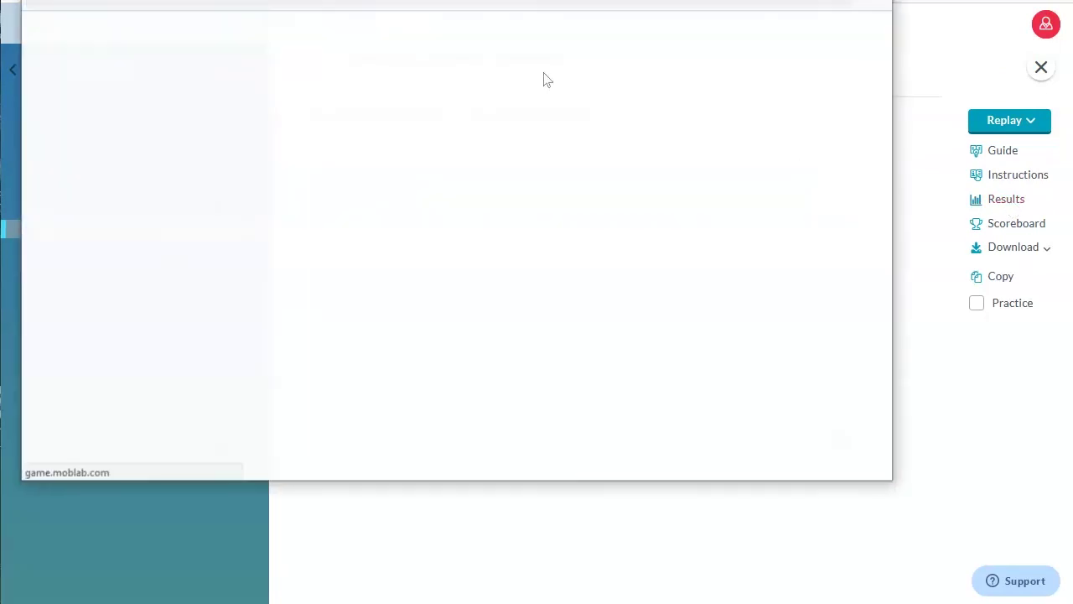
pyautogui.moveTo(500, 77); pyautogui.dragTo(497, 73)
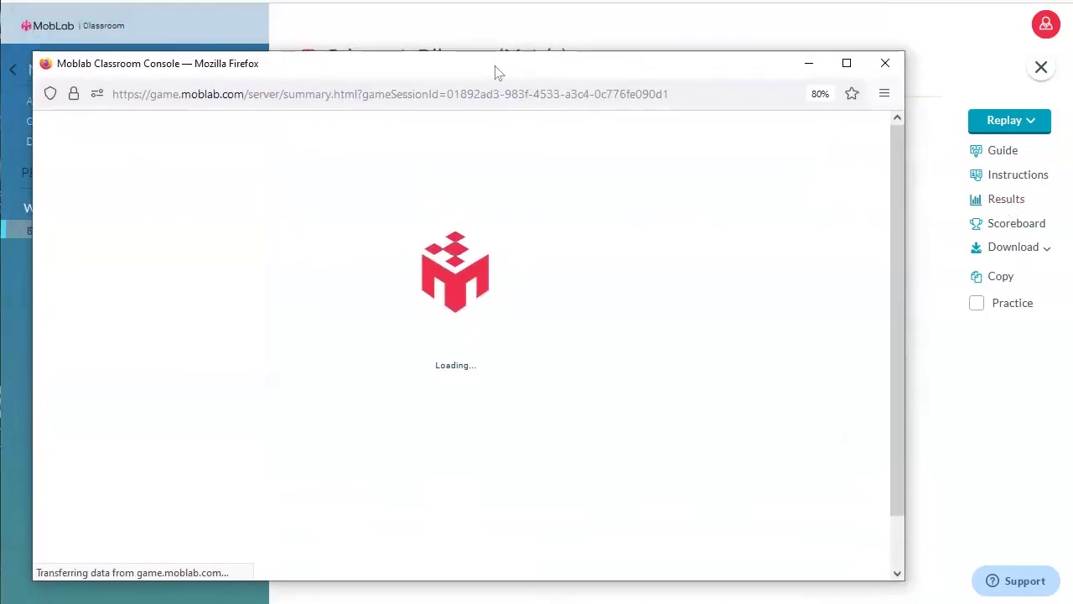
pyautogui.scroll(-3, 768, 317)
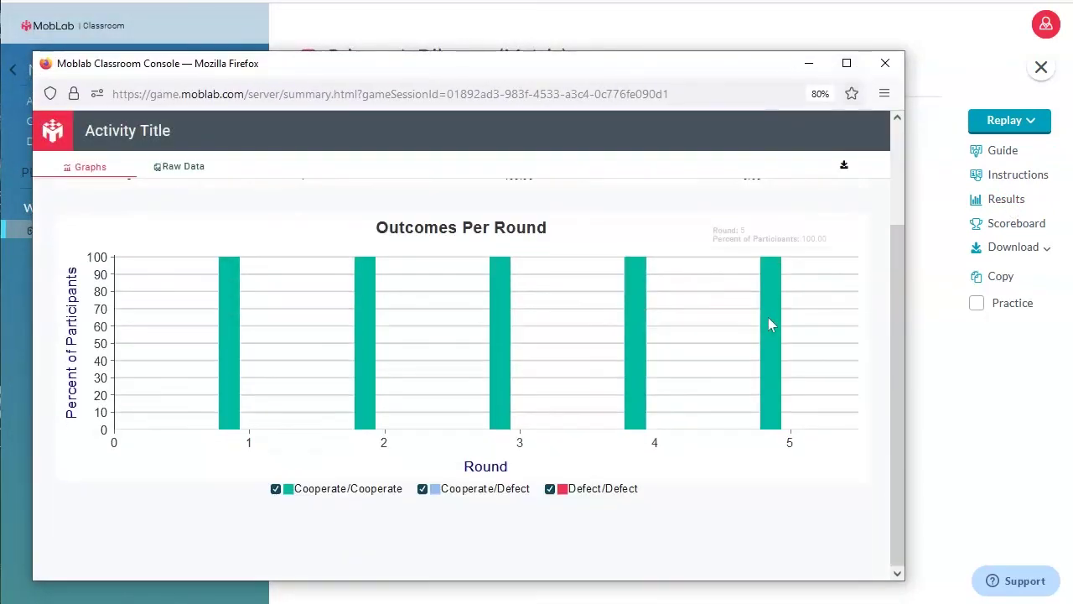
pyautogui.scroll(2, 768, 317)
pyautogui.click(885, 63)
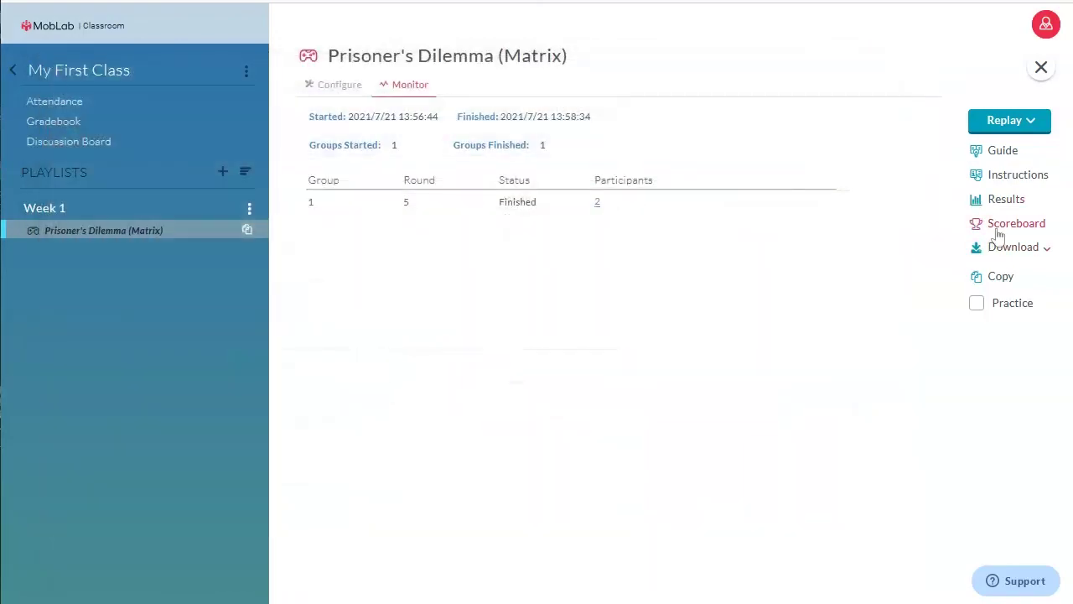
pyautogui.click(981, 227)
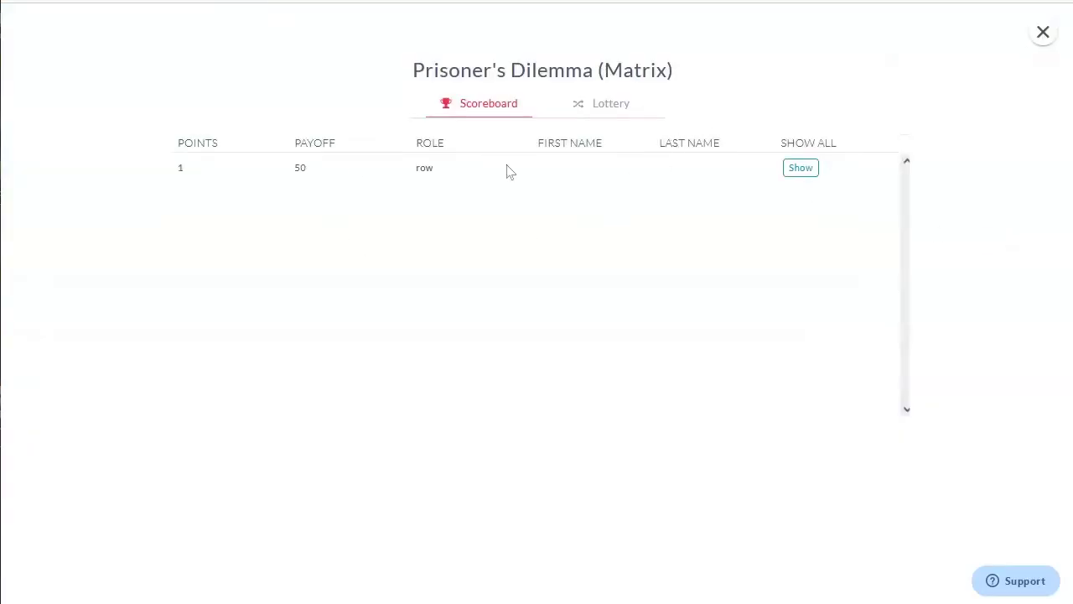
pyautogui.click(812, 172)
pyautogui.click(1043, 33)
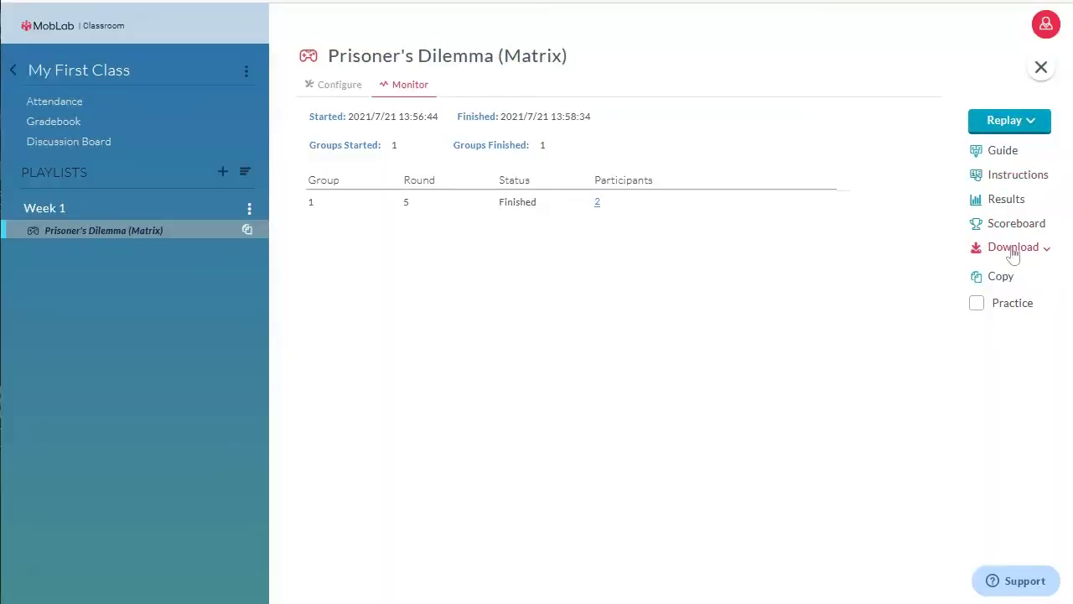
pyautogui.click(1010, 250)
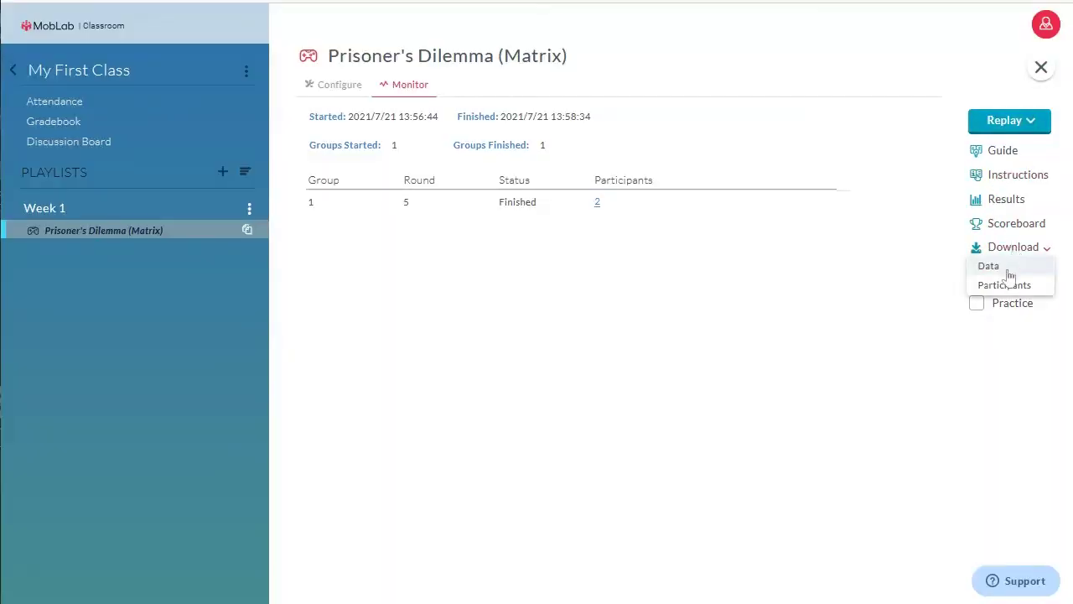
pyautogui.click(1007, 269)
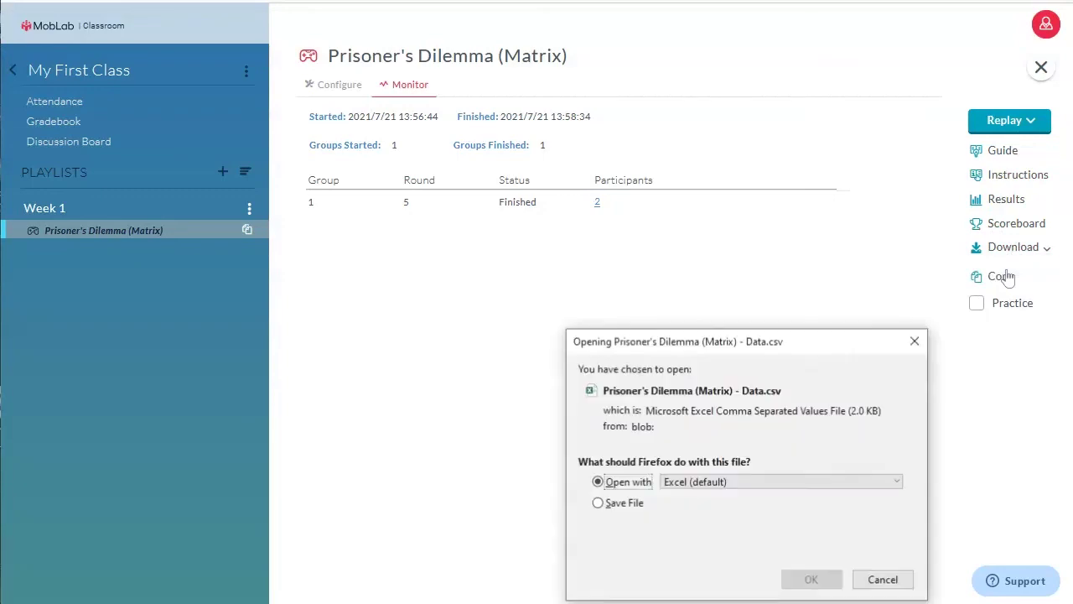
pyautogui.click(915, 340)
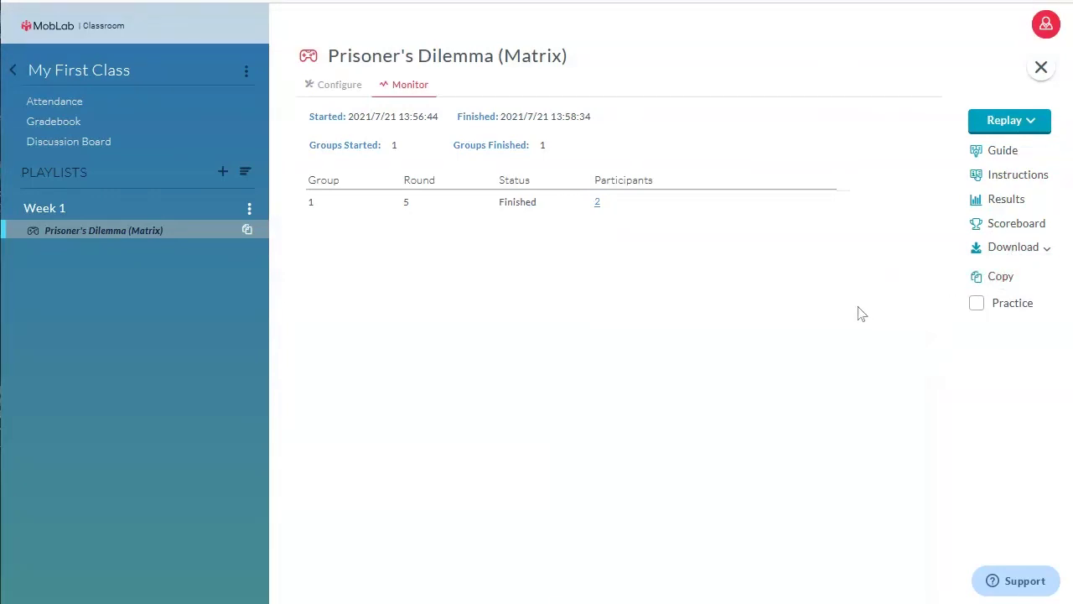